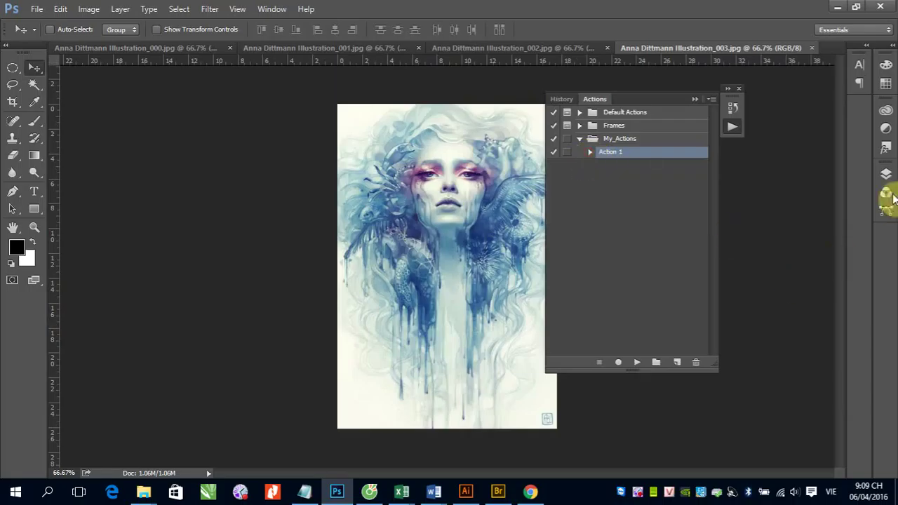
Expand the Styles swatches panel and close the floating History and Actions panels.
click(883, 151)
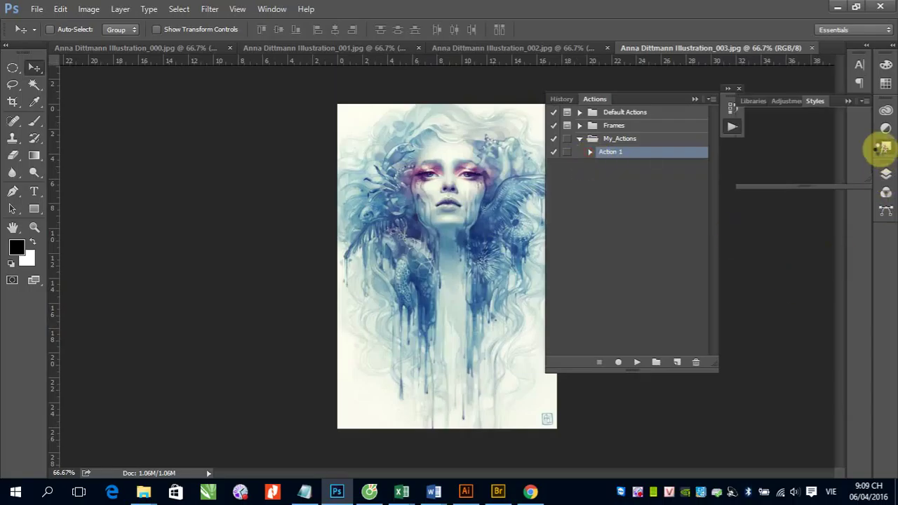
drag(867, 185, 865, 263)
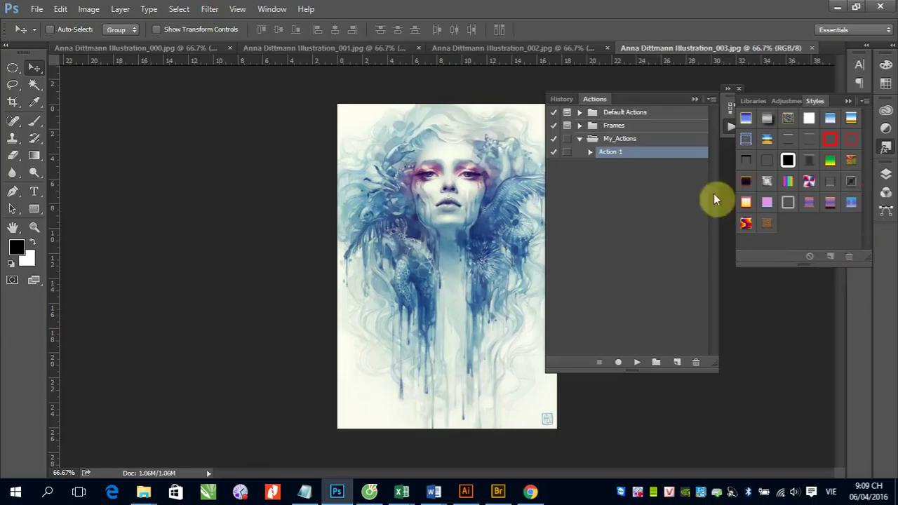
click(696, 100)
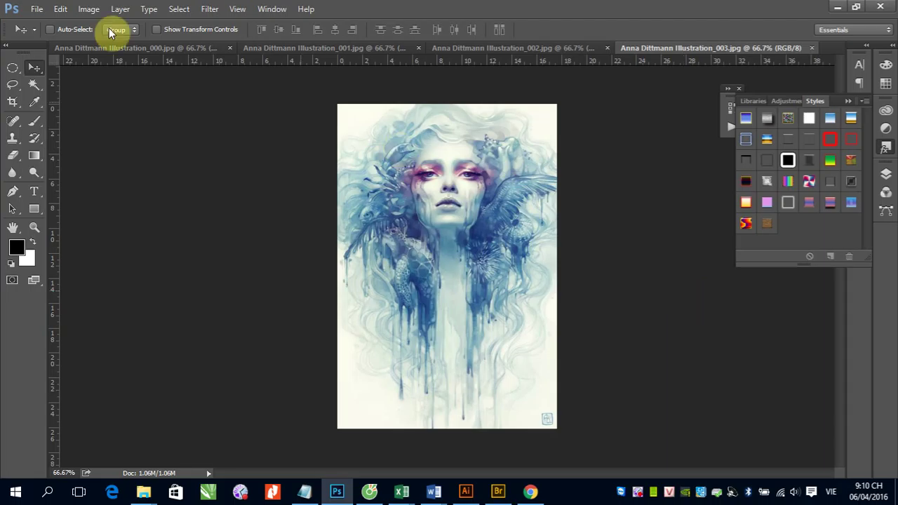
Look through the Layer menu, then collapse the Styles panel.
click(120, 10)
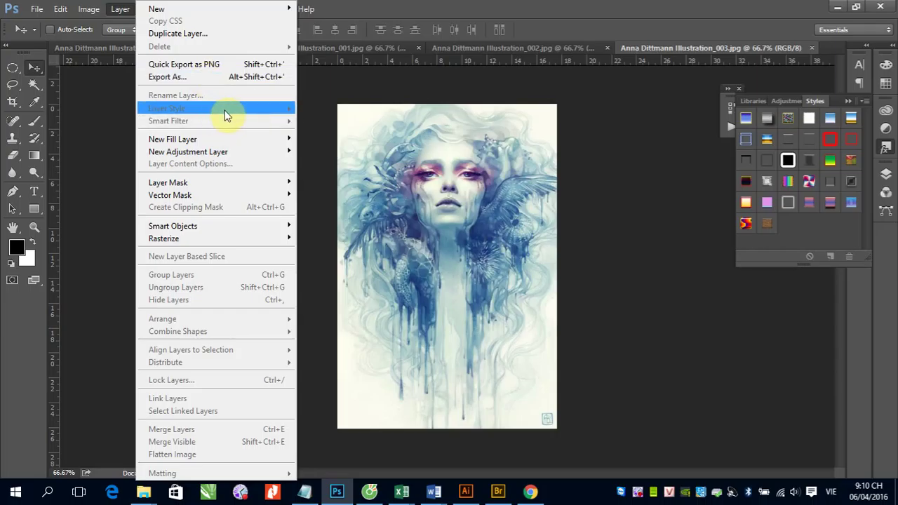
click(568, 238)
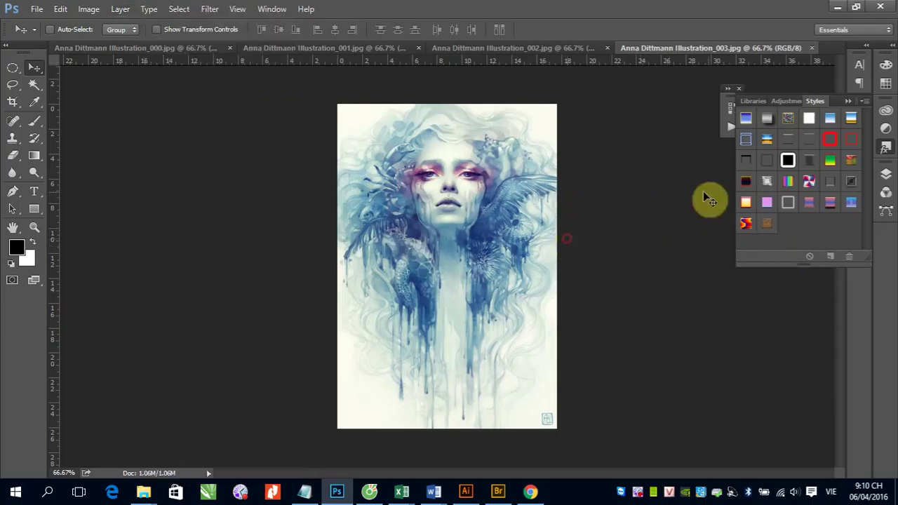
click(848, 102)
Convert the locked Background into Layer 0, check Layer Style commands, and reopen Styles swatches.
click(886, 174)
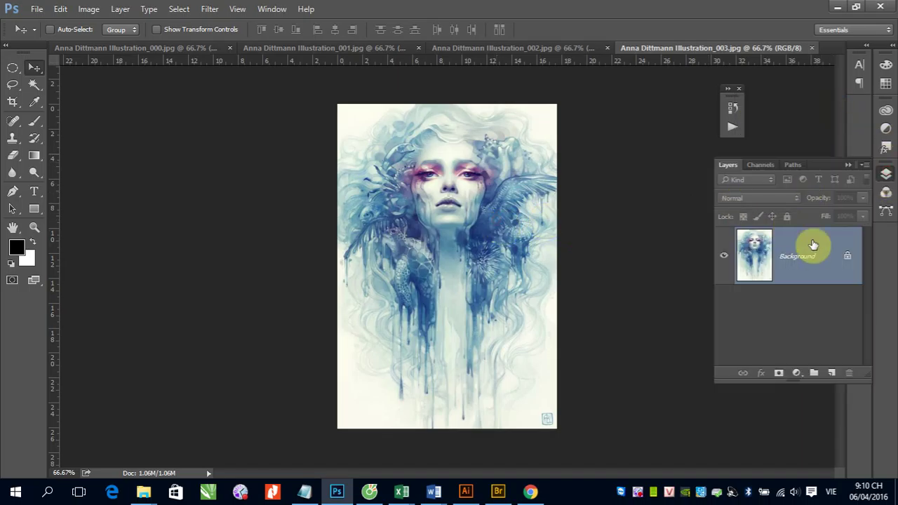
double_click(814, 265)
click(563, 154)
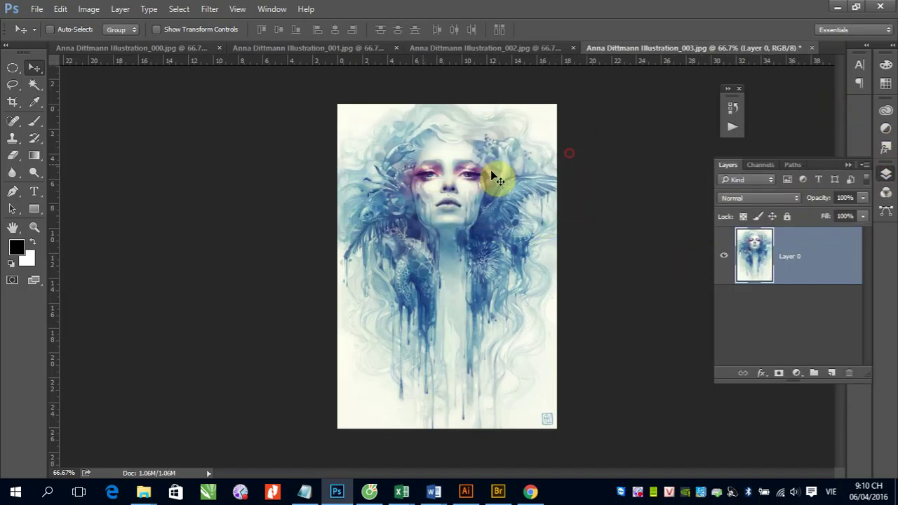
click(120, 9)
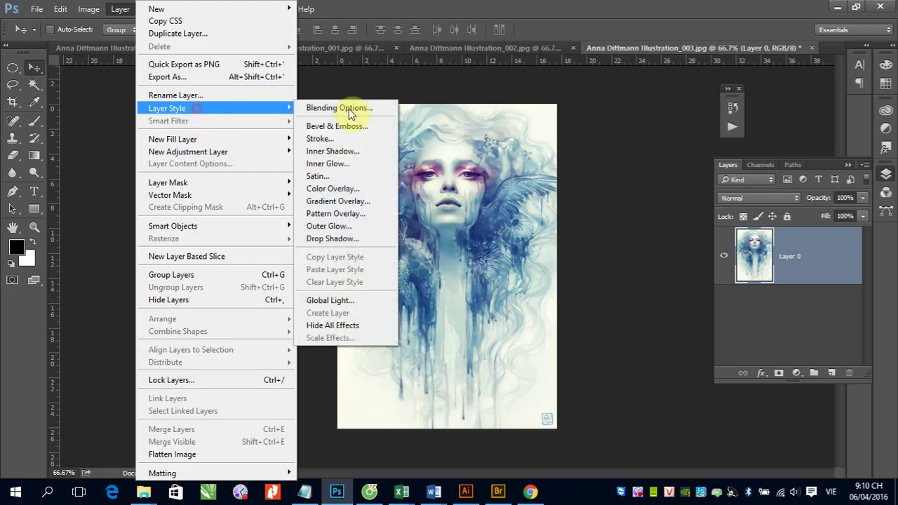
mouse_move(167, 108)
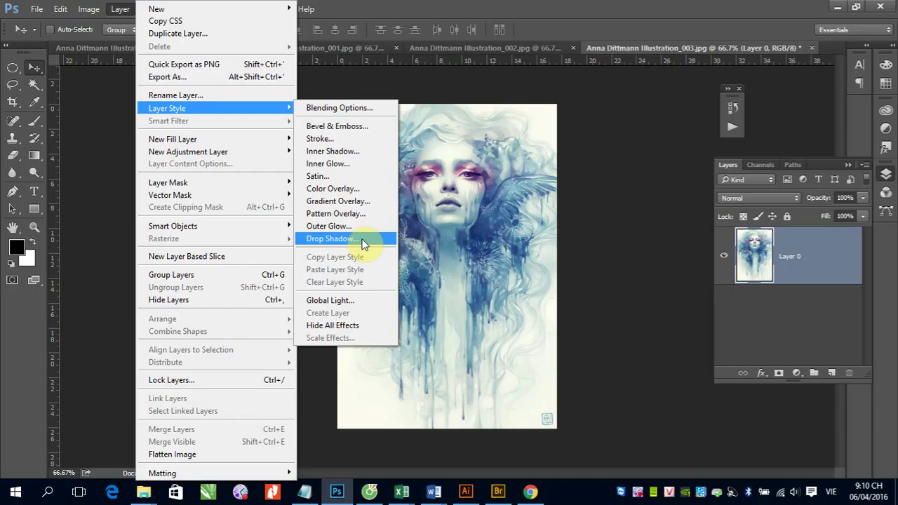
click(887, 147)
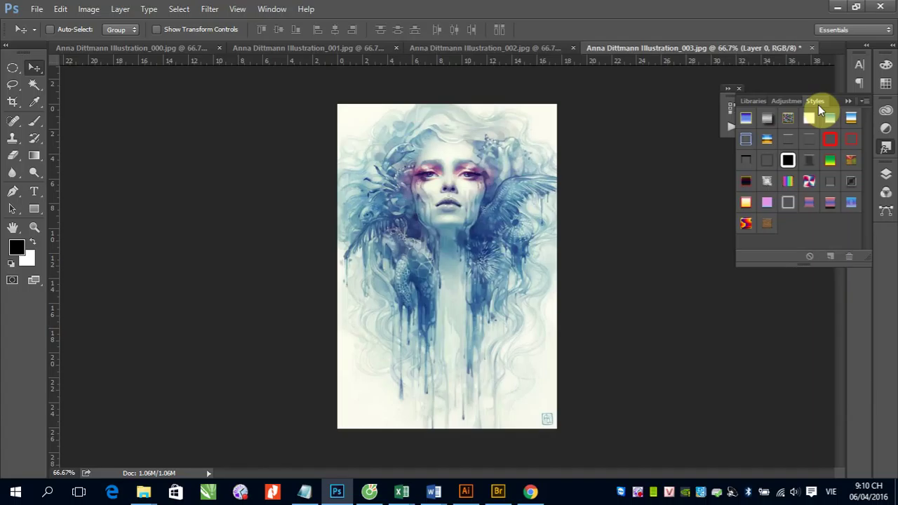
Browse the Styles panel's library sets, then pick the Horizontal Type tool.
click(864, 103)
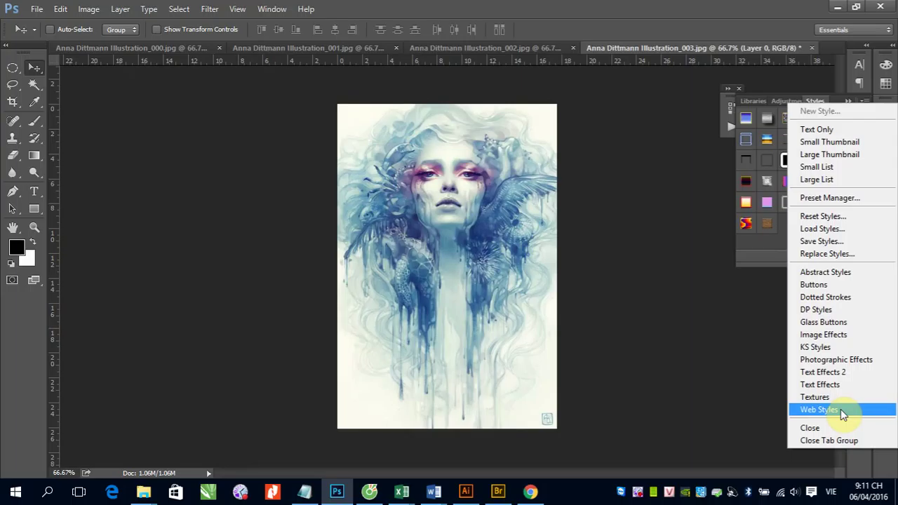
key(Escape)
click(34, 191)
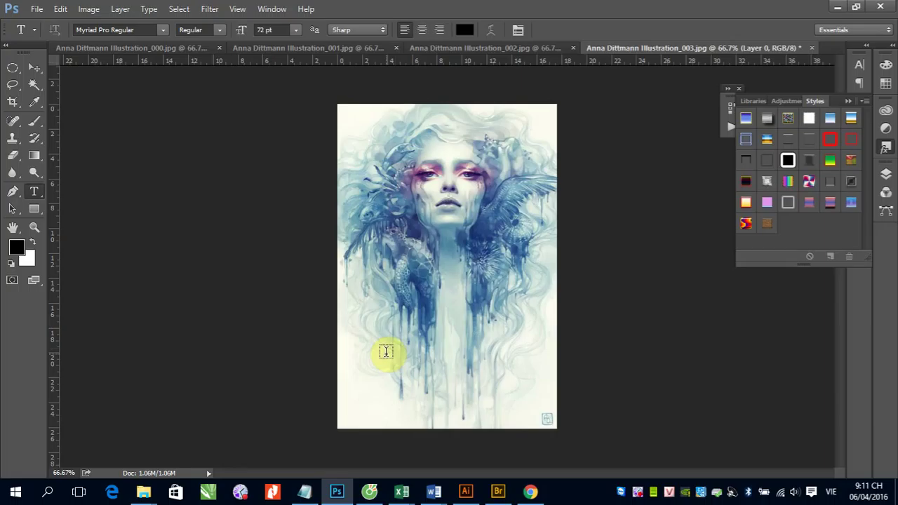
Type GIANGPM on the lower middle of the portrait and commit it.
click(370, 318)
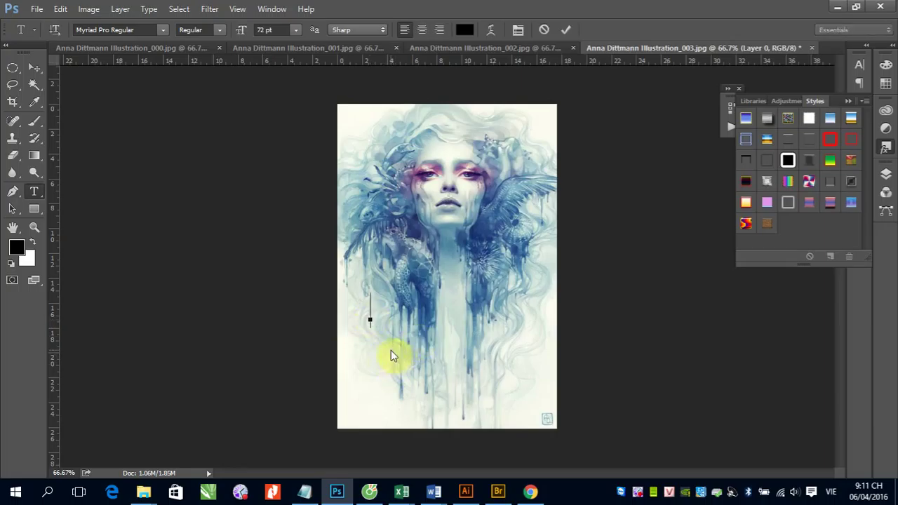
text(GIANG)
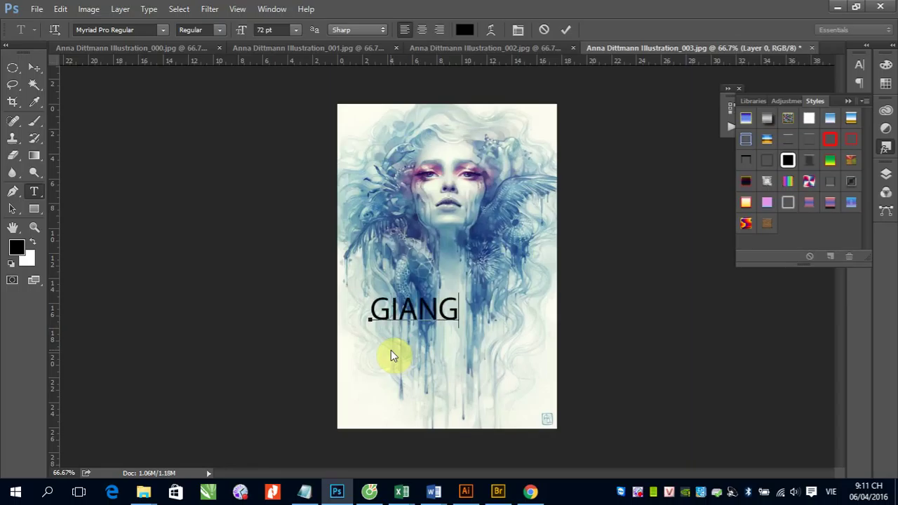
text(PM)
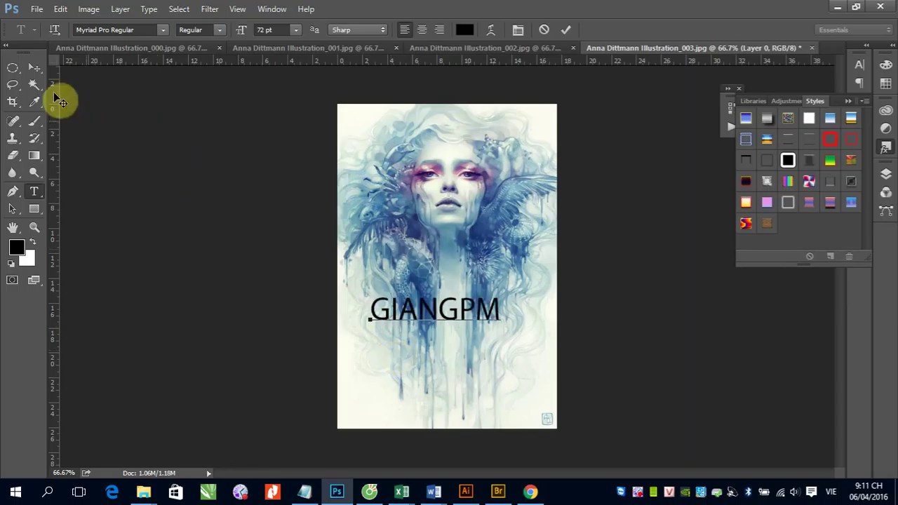
click(35, 68)
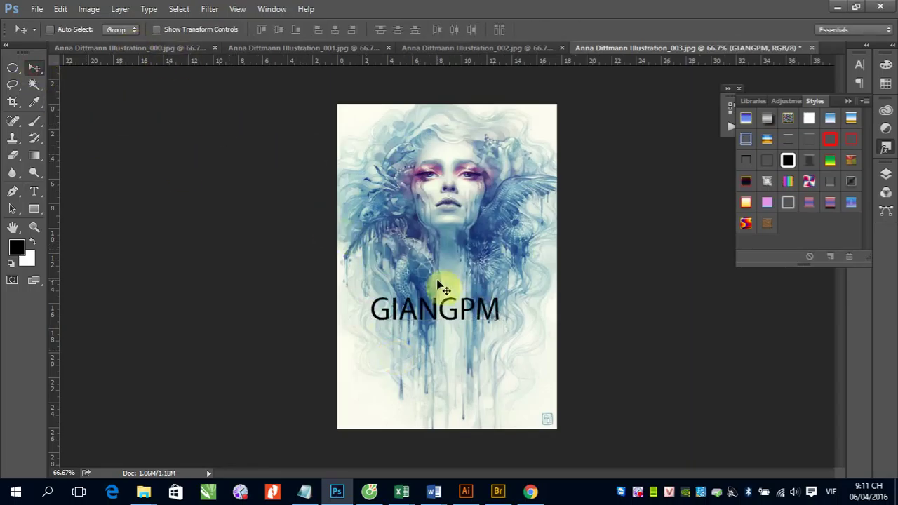
Change the GIANGPM font from Myriad Pro to Impact Regular in the Character panel.
click(859, 68)
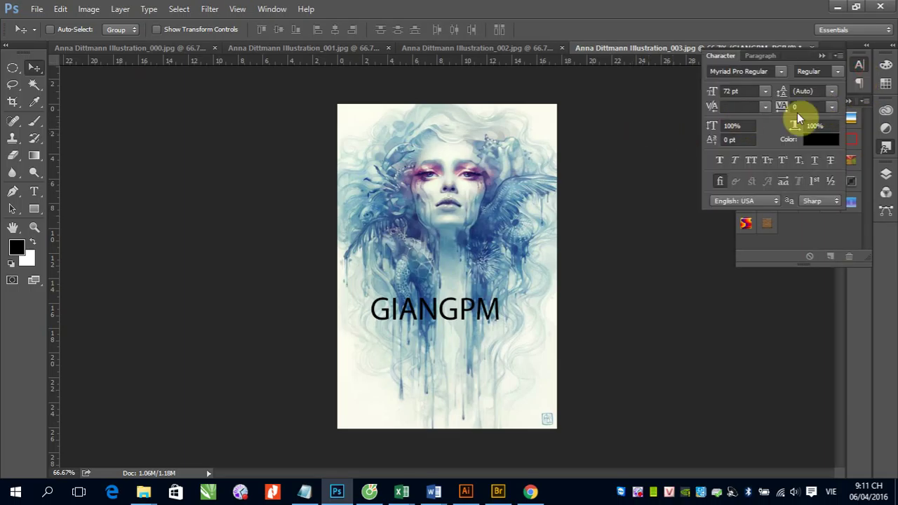
double_click(730, 72)
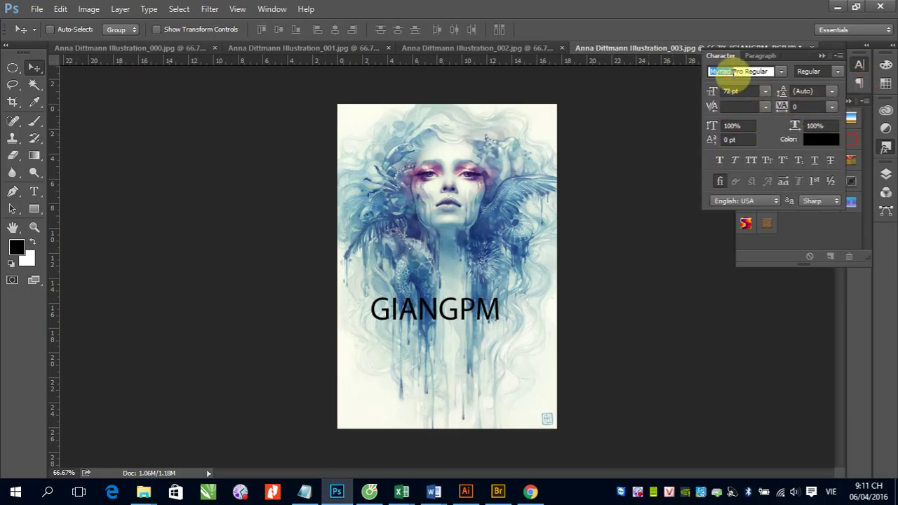
text(A)
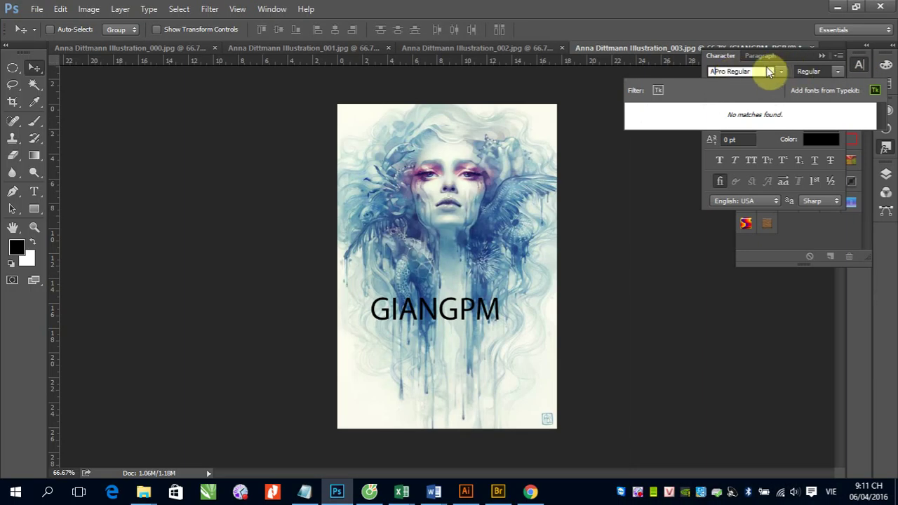
drag(770, 72, 692, 79)
key(BackSpace)
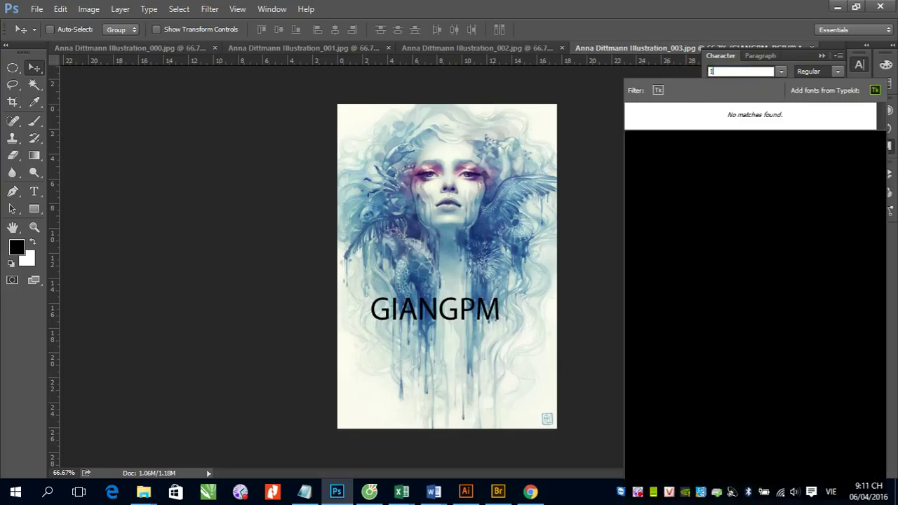
text(Imp)
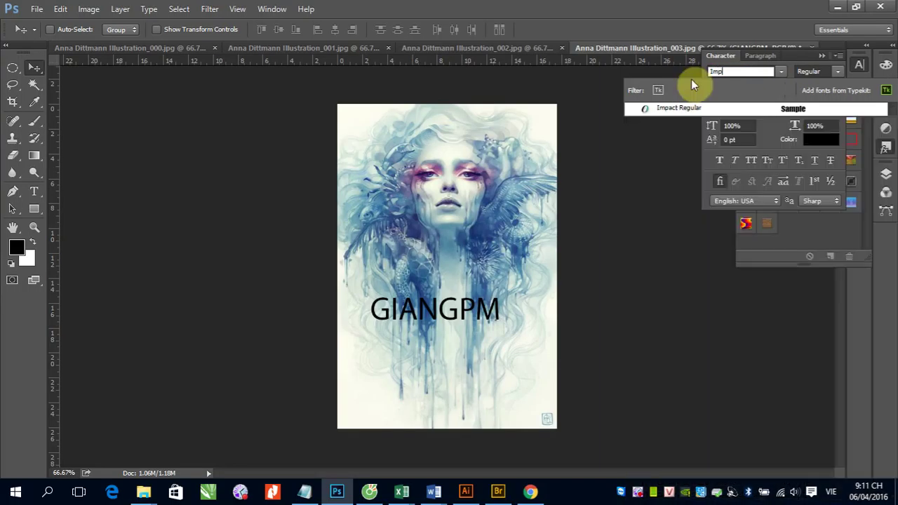
click(679, 107)
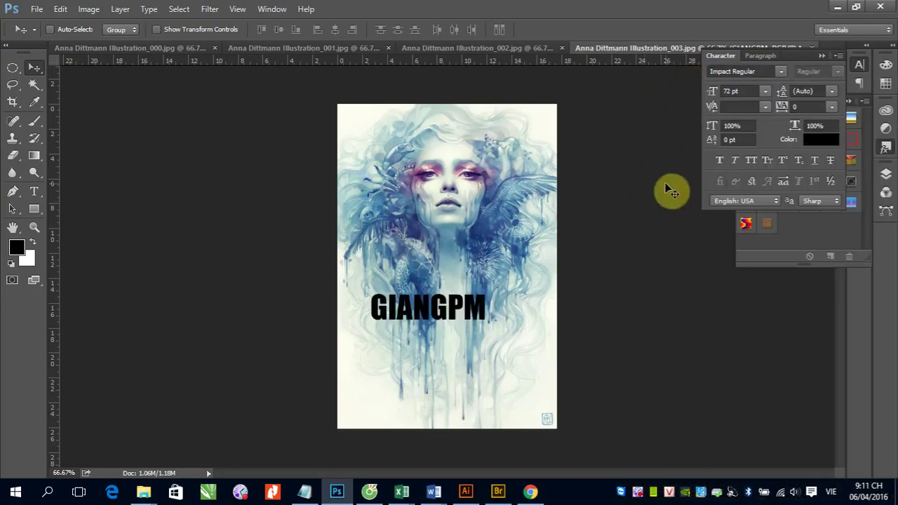
Enlarge GIANGPM to about 129.69 pt and center it across the portrait.
mouse_move(470, 341)
mouse_down()
mouse_move(491, 354)
mouse_move(577, 279)
mouse_up()
key(ctrl+t)
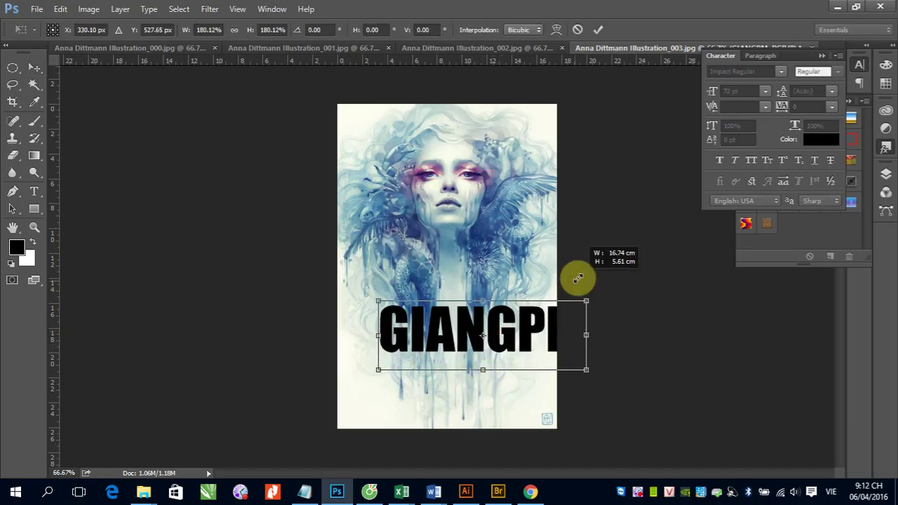
drag(528, 333, 491, 264)
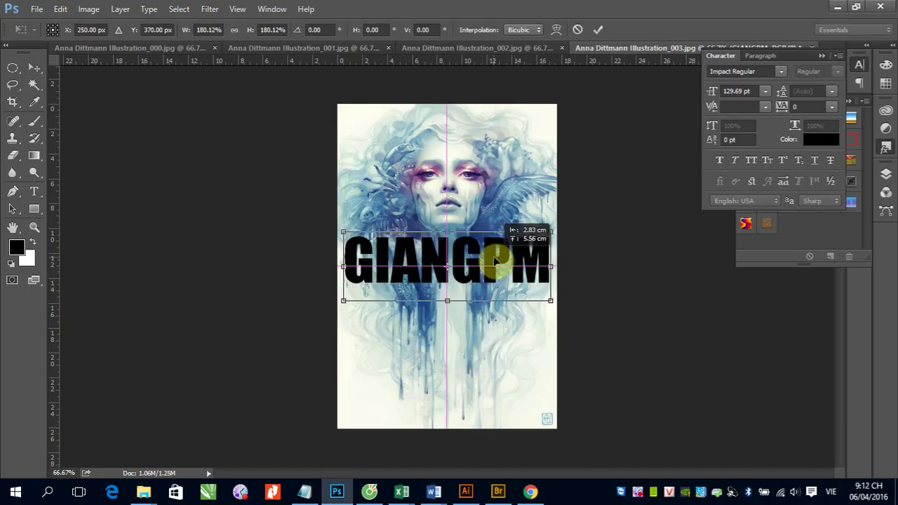
double_click(491, 264)
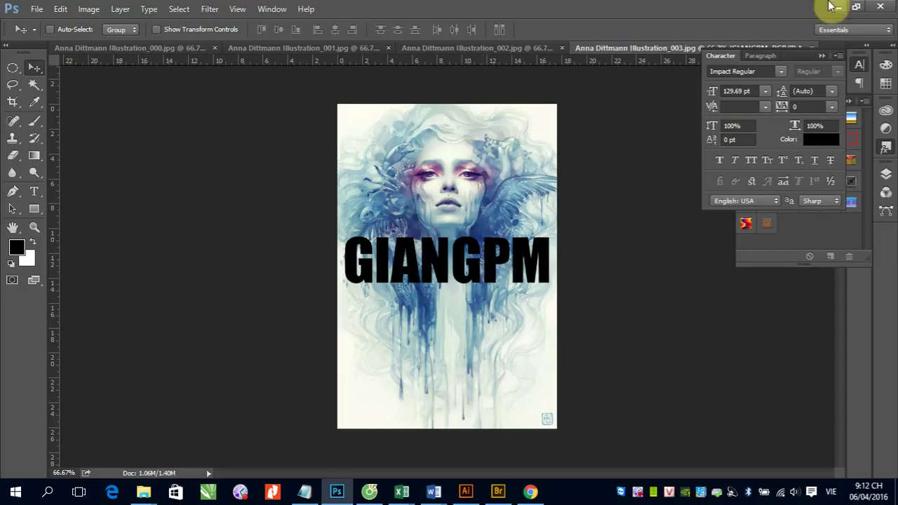
Apply the Clear Emboss - Inner Bevel style to GIANGPM, comparing the neighbouring clear emboss swatch.
click(828, 63)
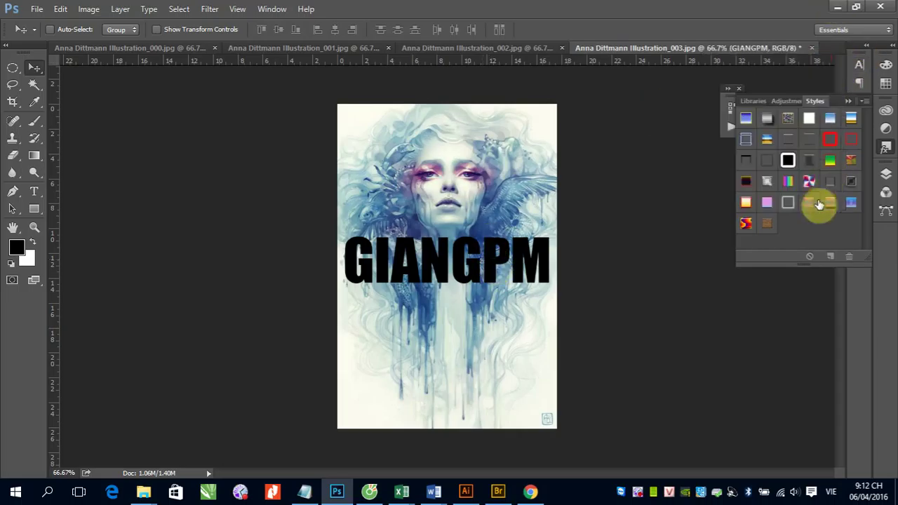
click(788, 141)
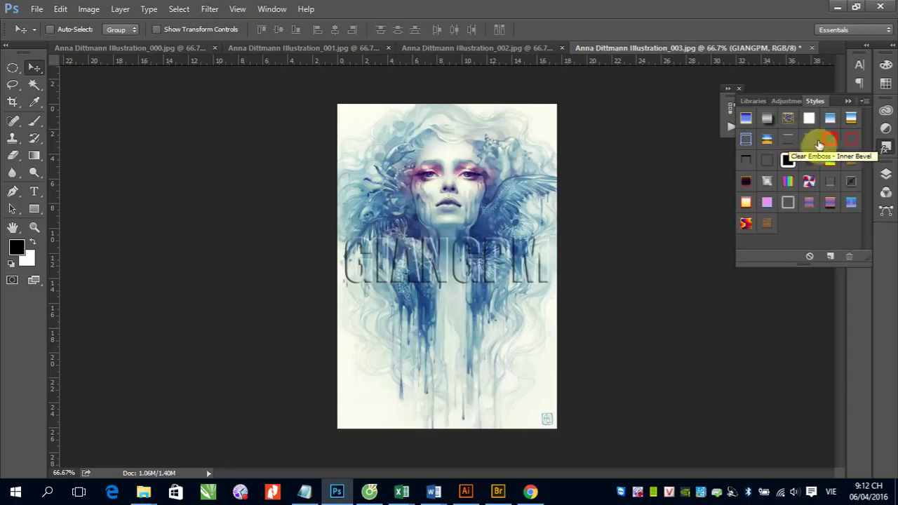
click(812, 141)
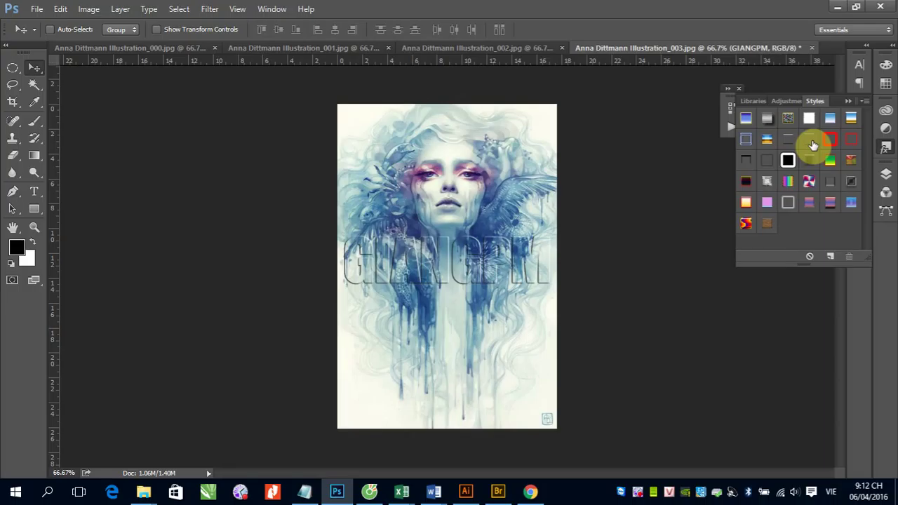
click(849, 101)
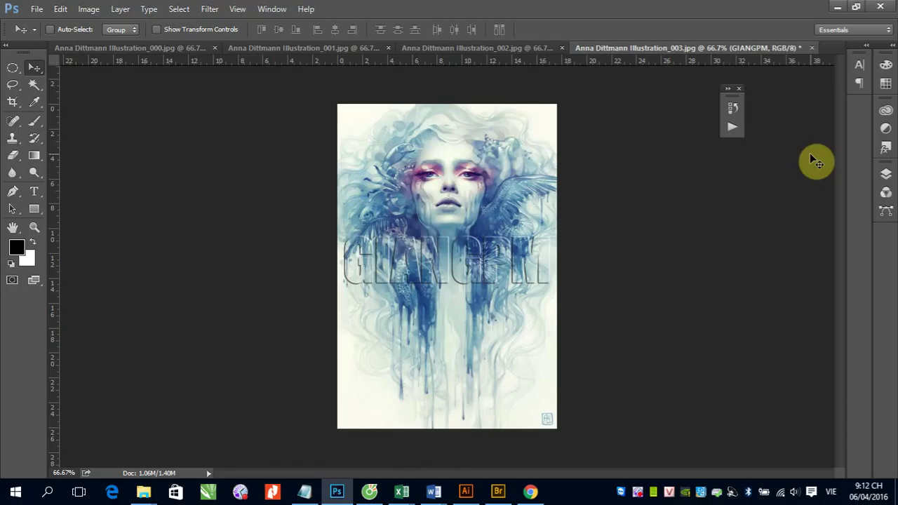
Inspect the GIANGPM layer's Bevel & Emboss settings from the Layers panel and close them.
click(886, 174)
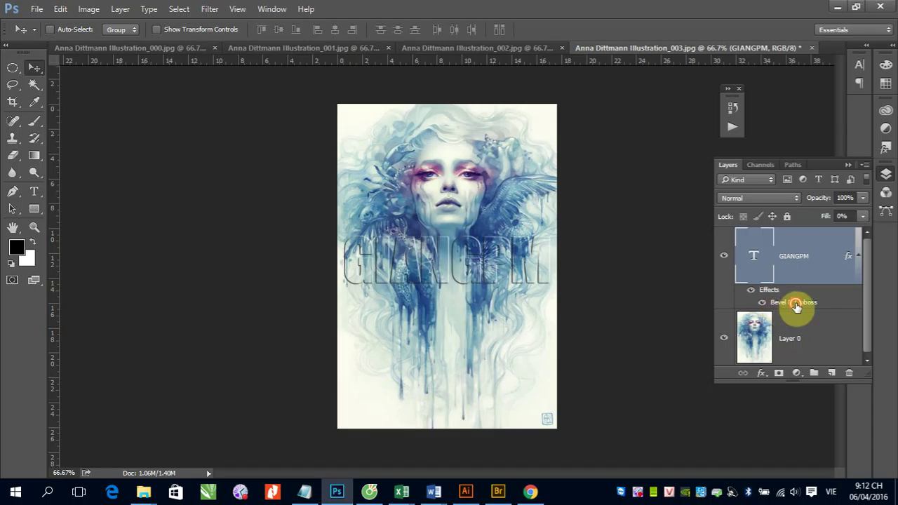
double_click(796, 303)
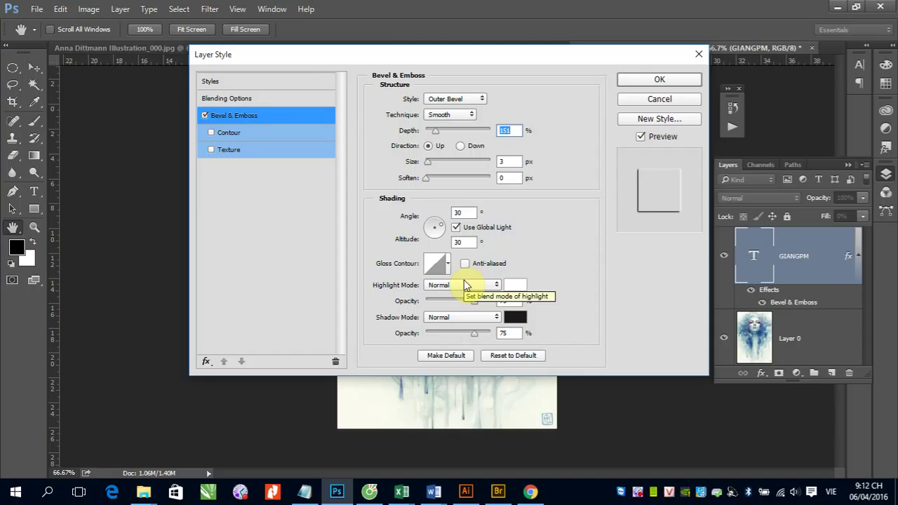
key(Return)
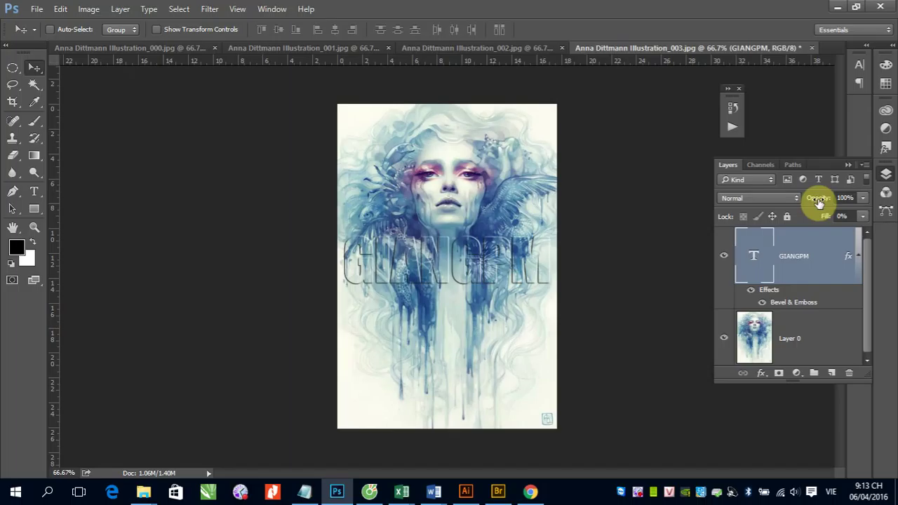
Set the GIANGPM layer Fill to 100% and hide its effects.
click(841, 216)
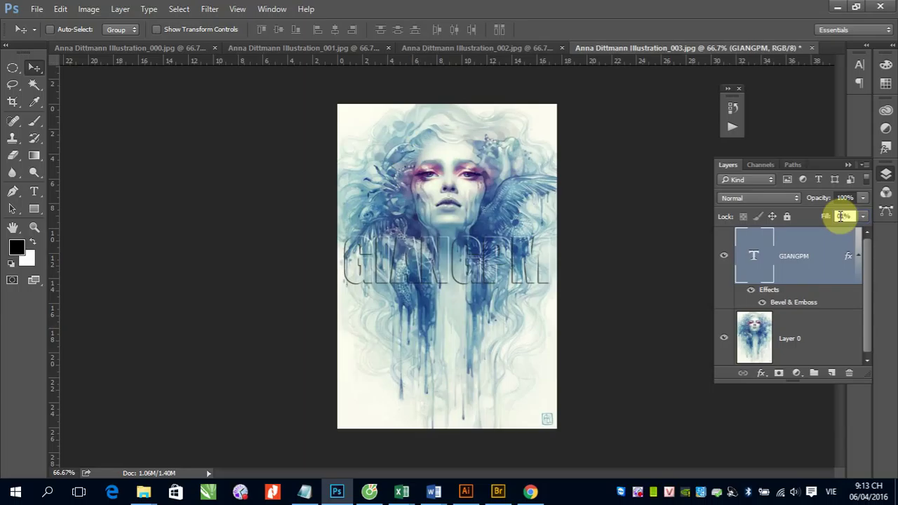
text(100)
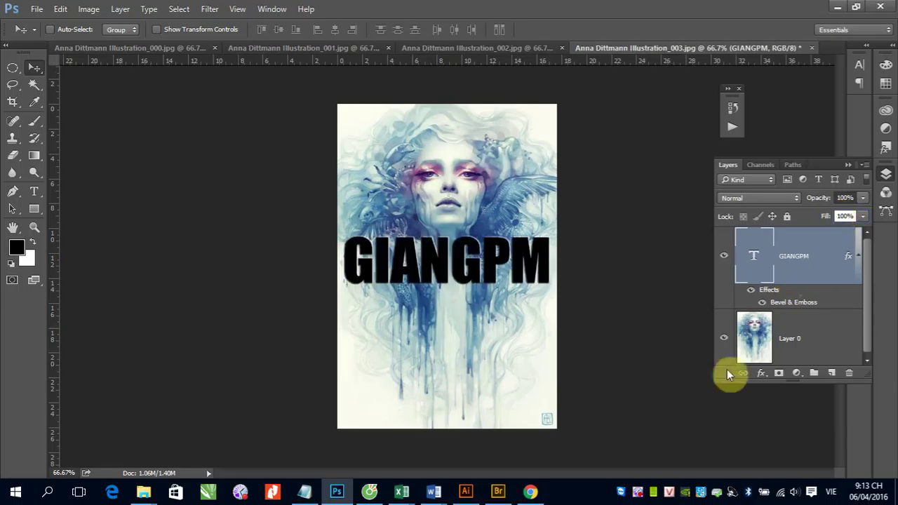
click(750, 289)
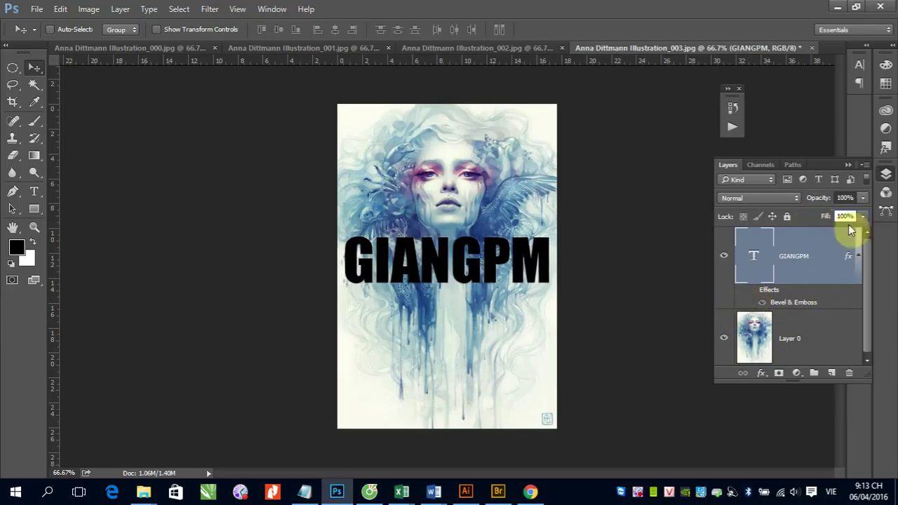
Drop the GIANGPM layer opacity to 0%, then restore it to 100%.
click(846, 198)
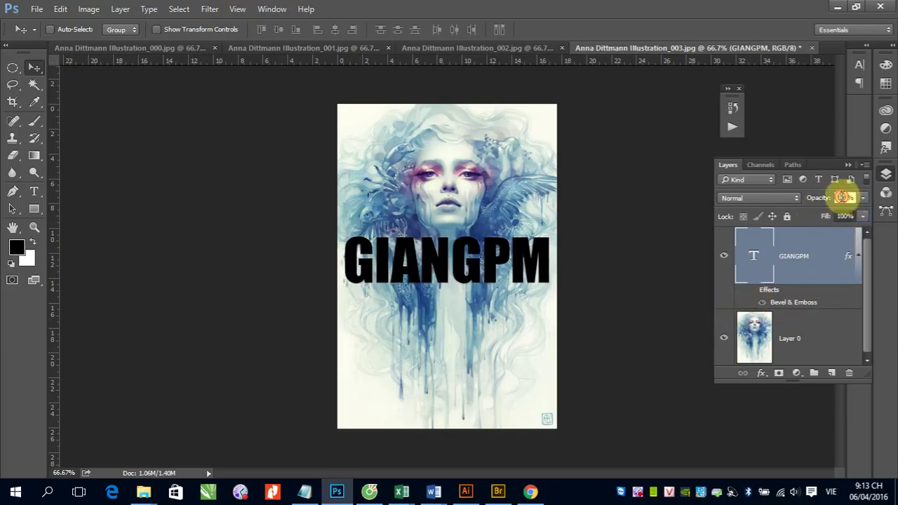
text(0)
key(Return)
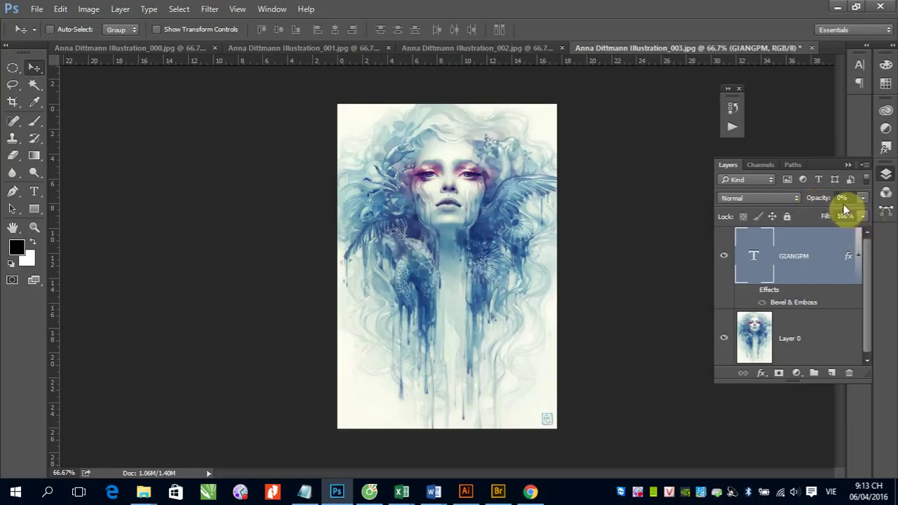
double_click(842, 198)
text(100)
key(Return)
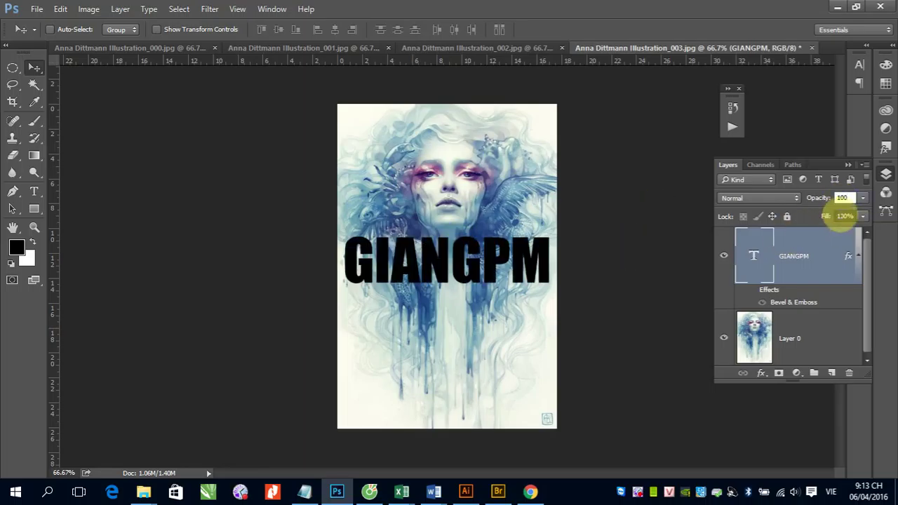
Set the GIANGPM layer Fill to 0%.
click(841, 216)
text(0)
key(Return)
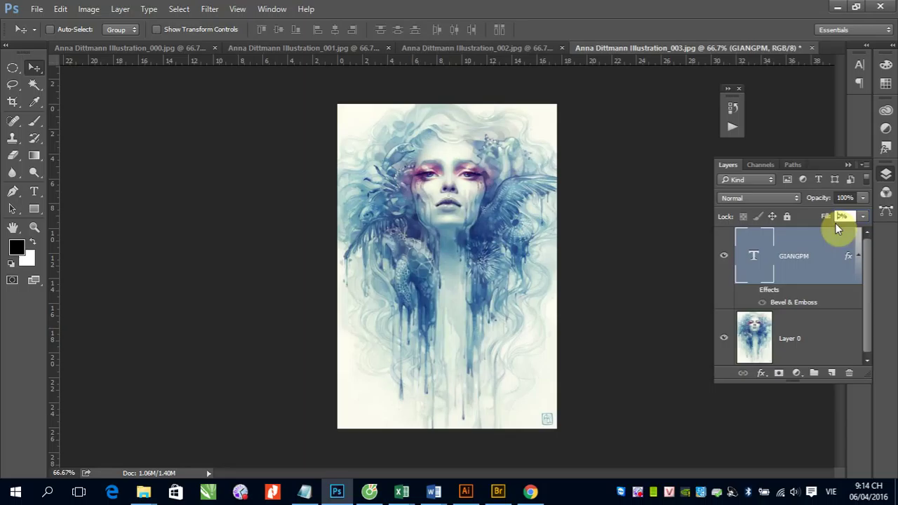
Show the Bevel & Emboss effect again and set the layer opacity to 0%.
click(793, 255)
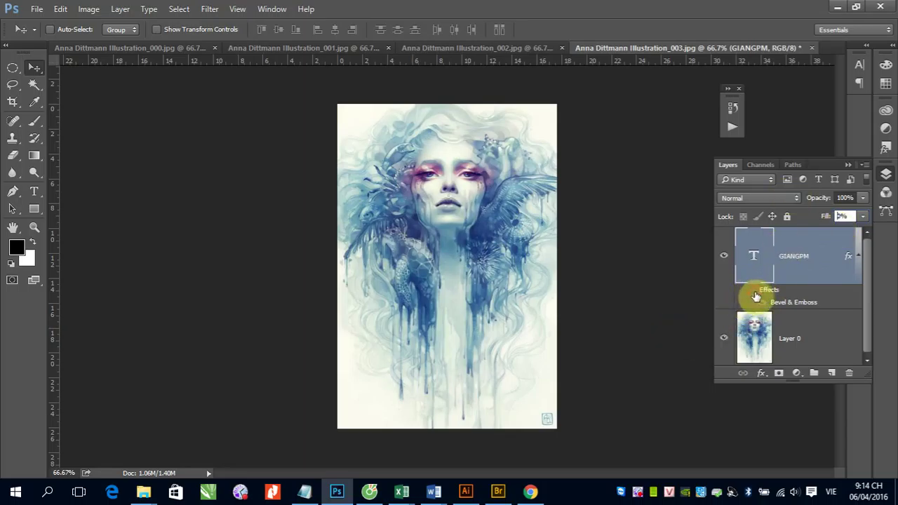
click(752, 291)
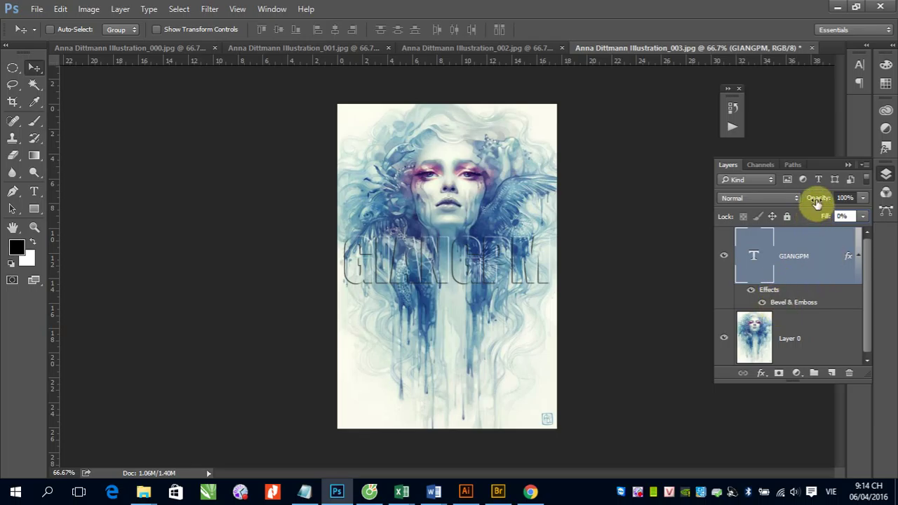
click(842, 199)
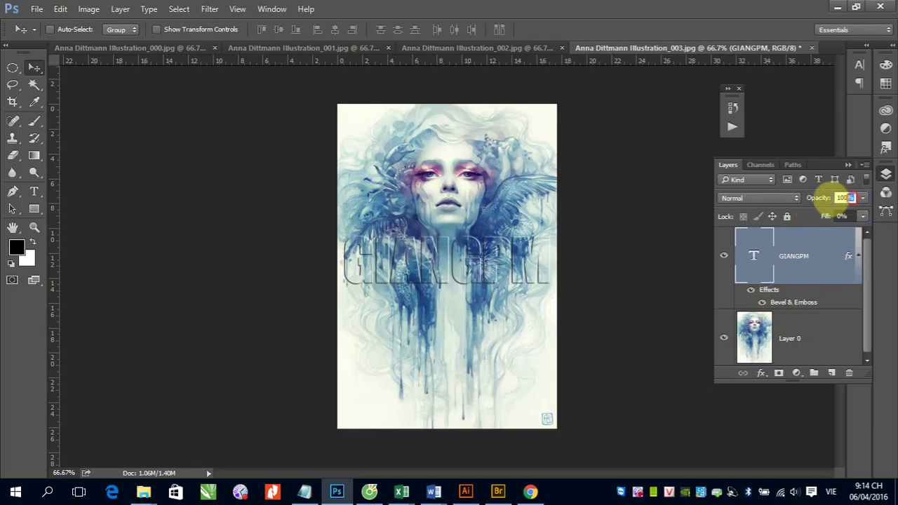
text(0)
key(Return)
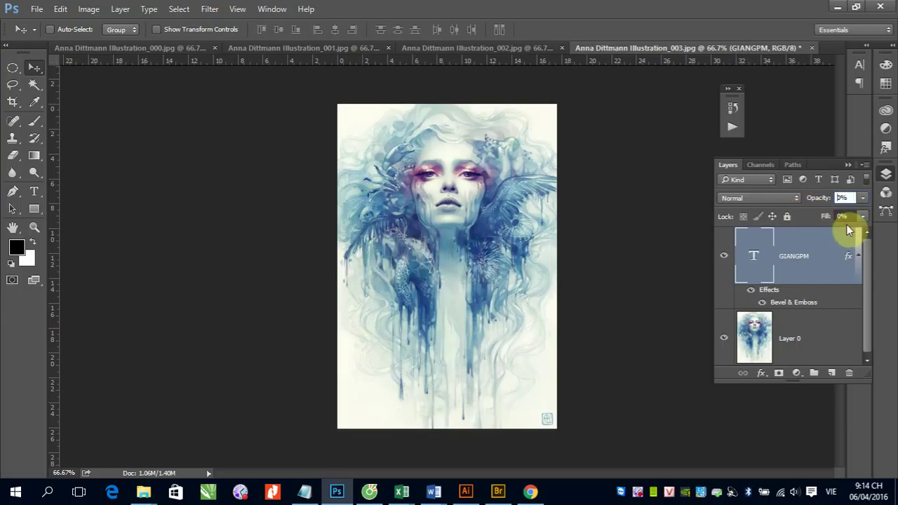
Set the GIANGPM layer Fill to 100%.
click(837, 217)
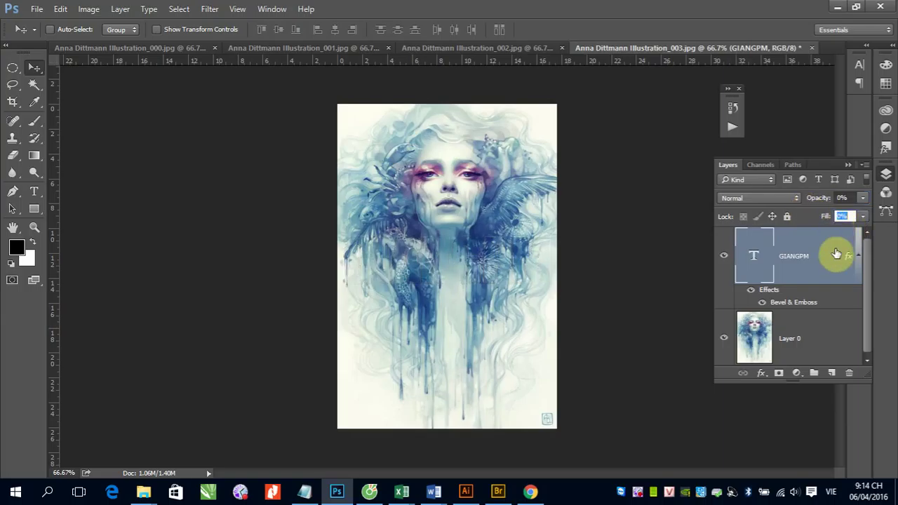
text(100)
key(Return)
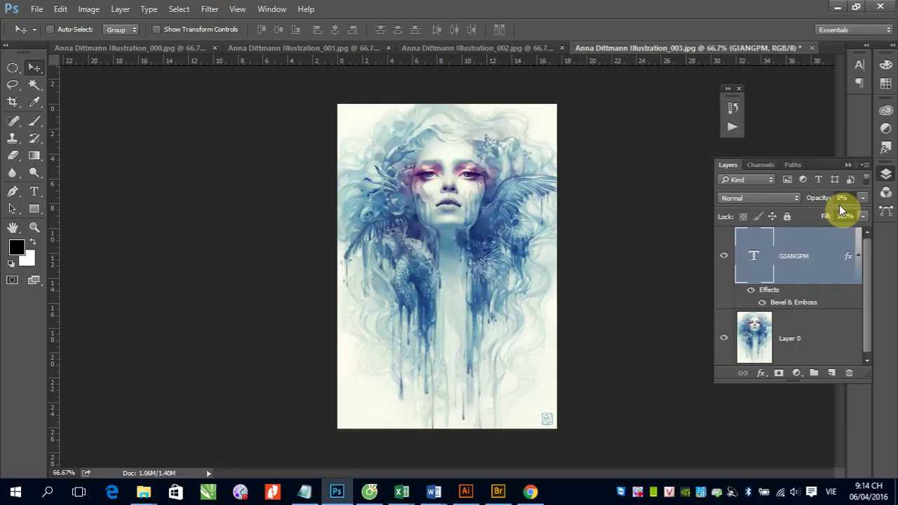
Set the GIANGPM text layer to 100% opacity and 0% fill.
click(842, 197)
text(100)
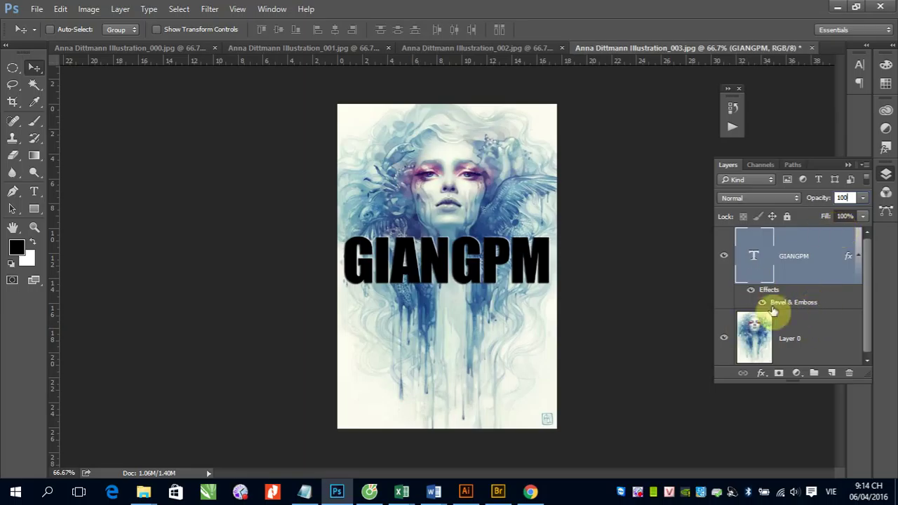
click(845, 216)
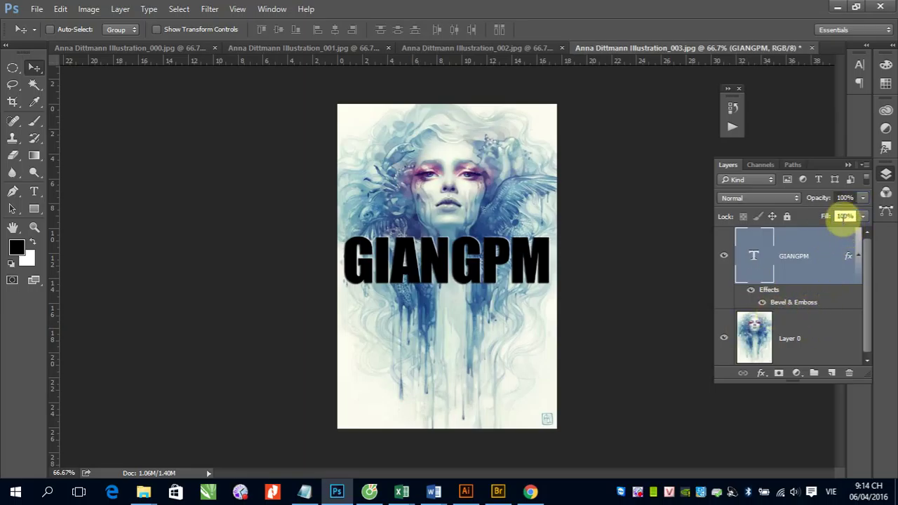
text(0)
key(Return)
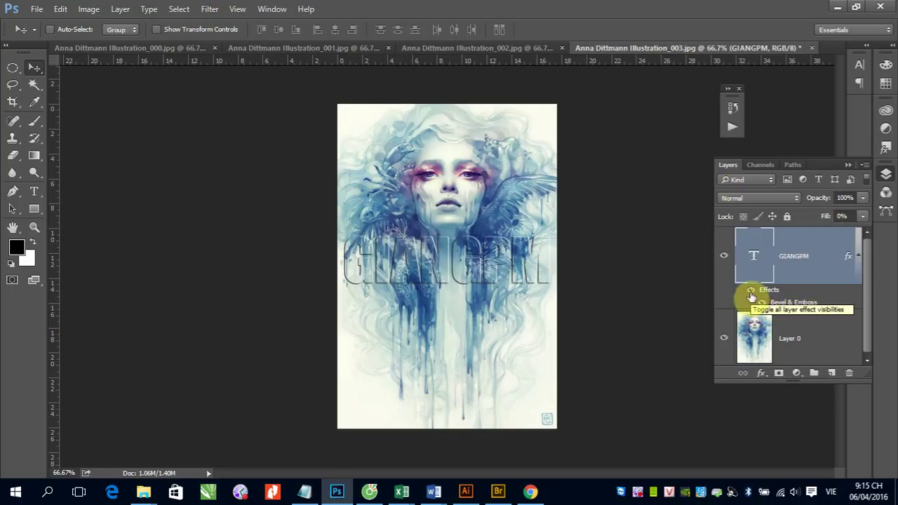
Try gradient, chrome, rainbow and striped presets on GIANGPM, ending on the pink South Beach style.
click(848, 166)
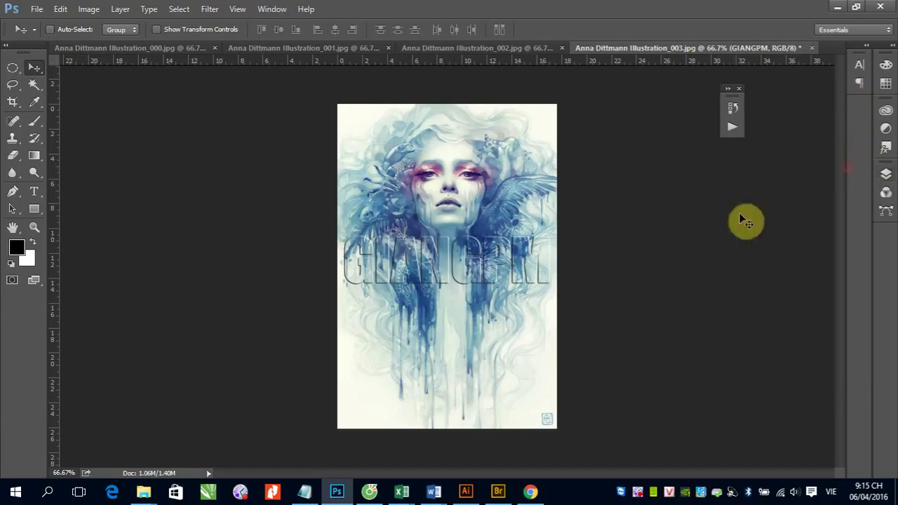
click(886, 148)
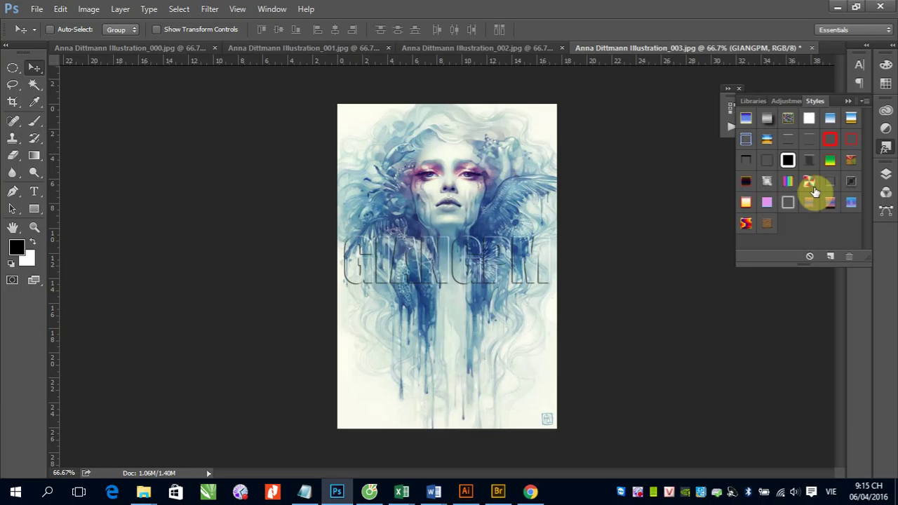
click(809, 184)
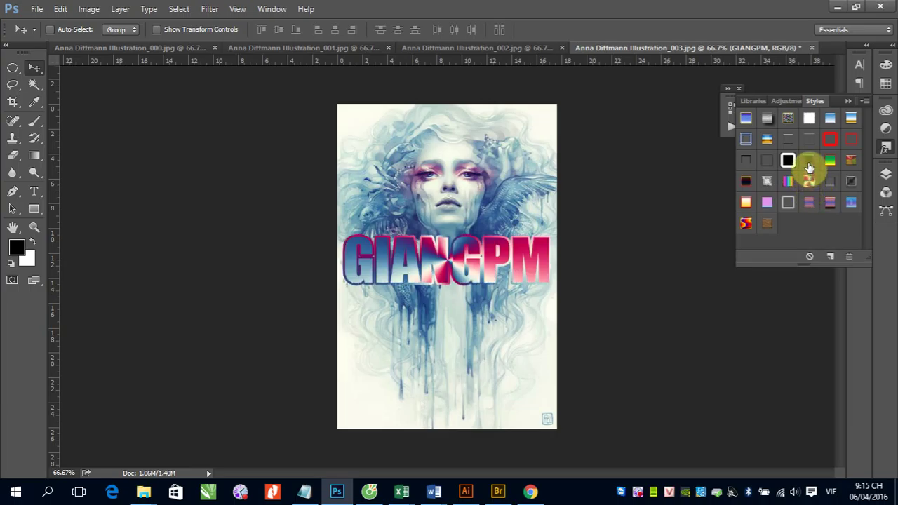
click(809, 161)
click(831, 162)
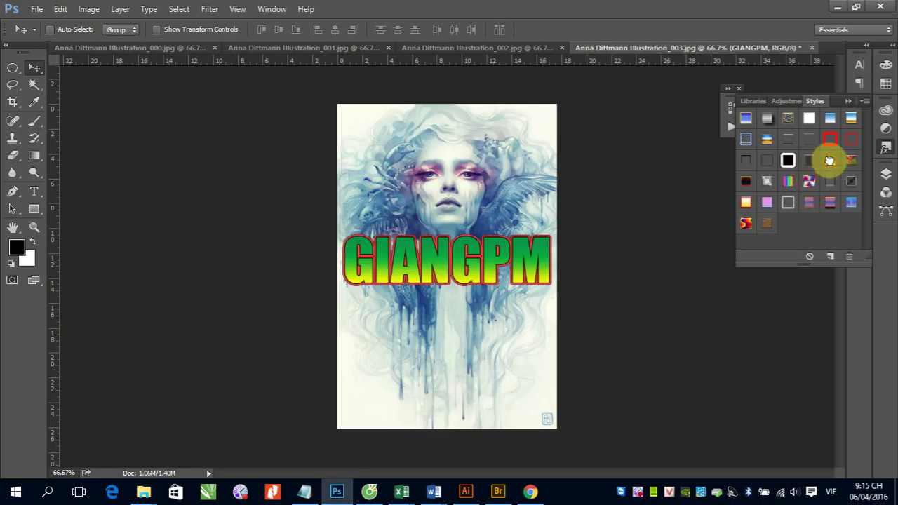
click(851, 160)
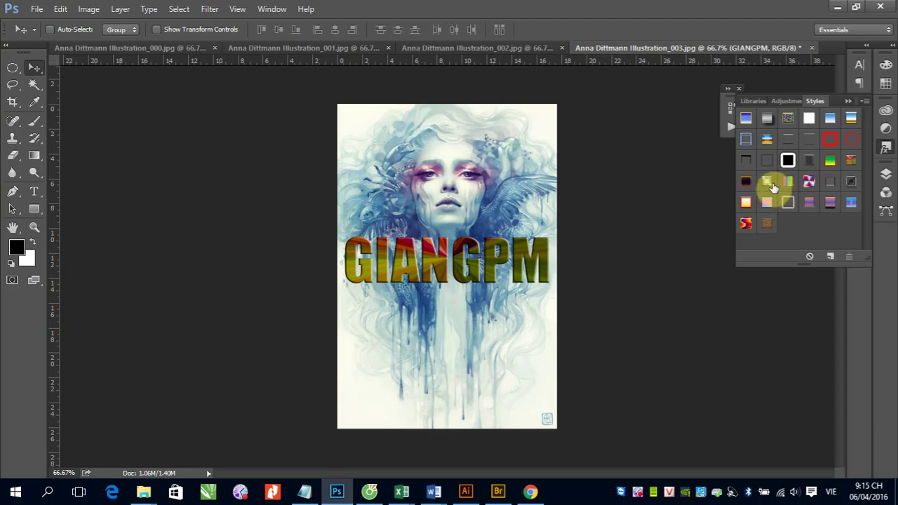
click(788, 182)
click(739, 182)
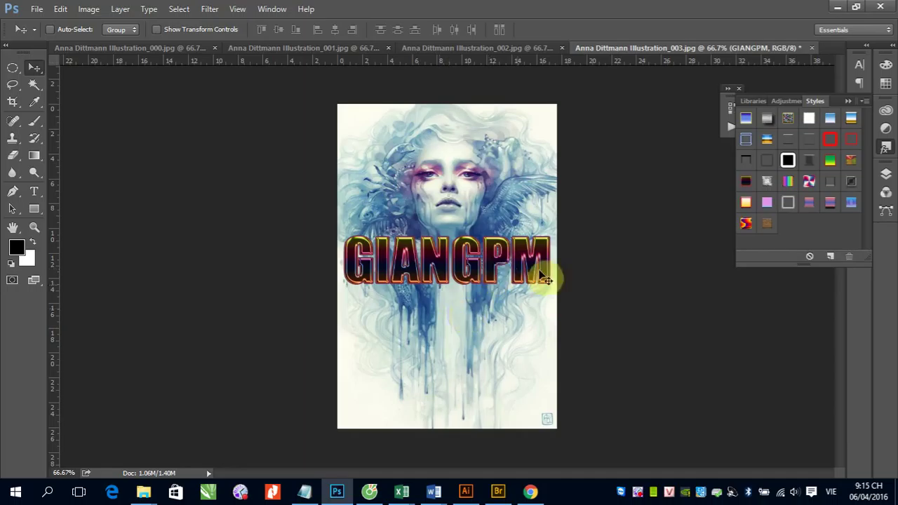
click(745, 222)
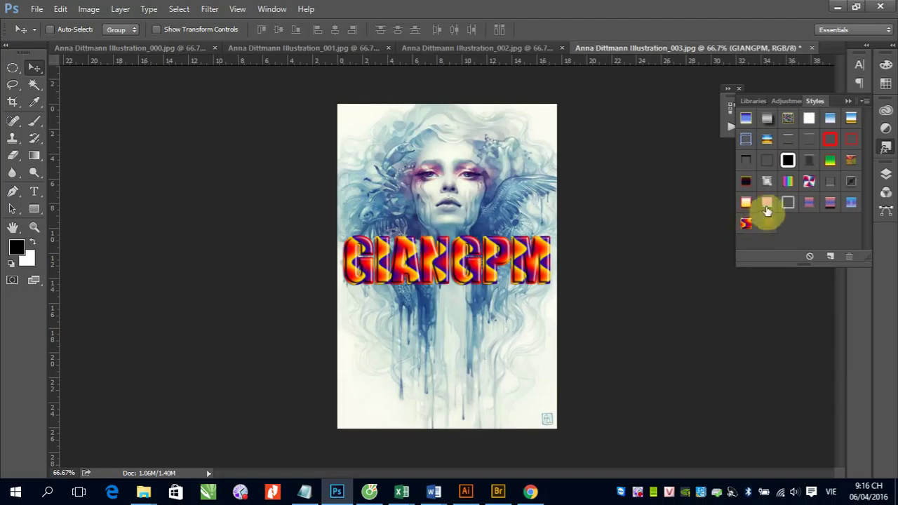
click(766, 204)
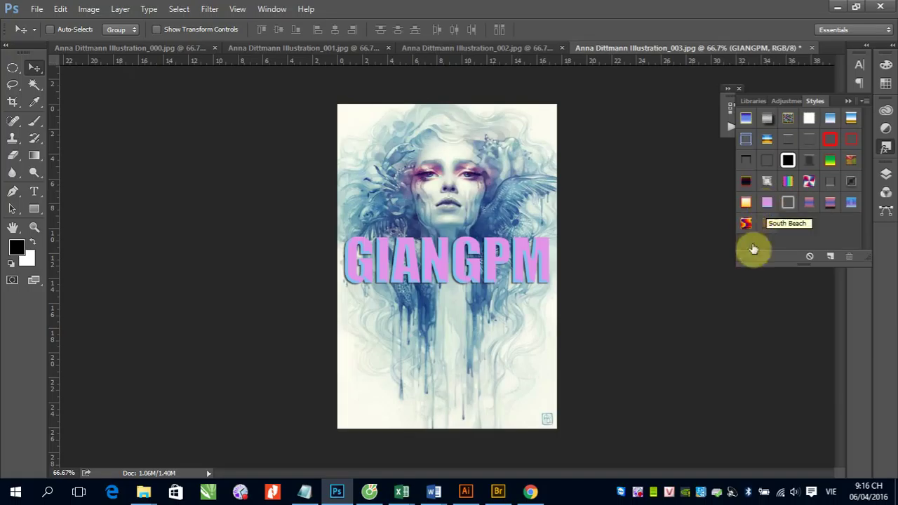
Show the GIANGPM layer's effects and inspect its Bevel & Emboss settings without changes.
click(885, 174)
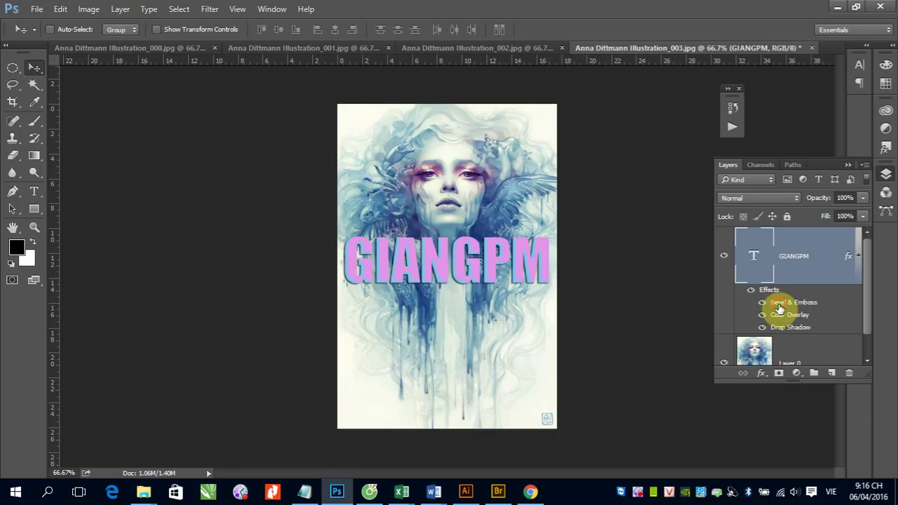
double_click(779, 309)
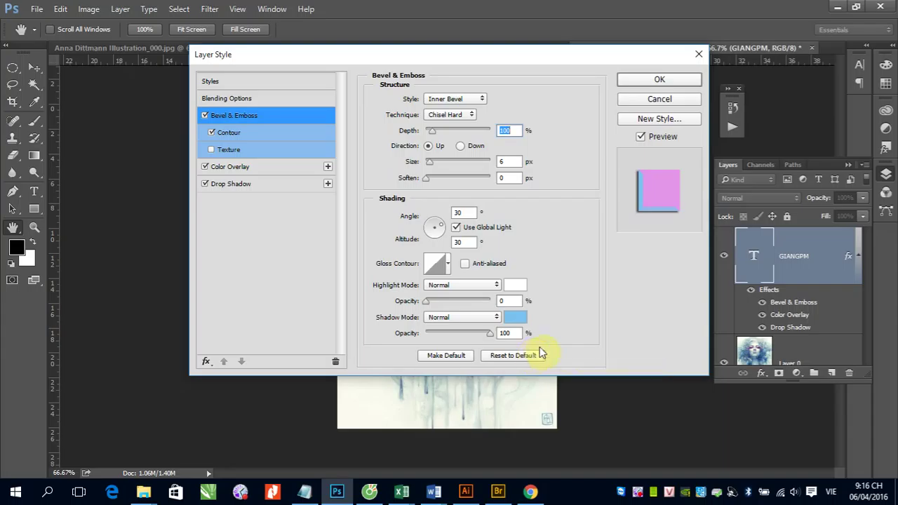
click(659, 101)
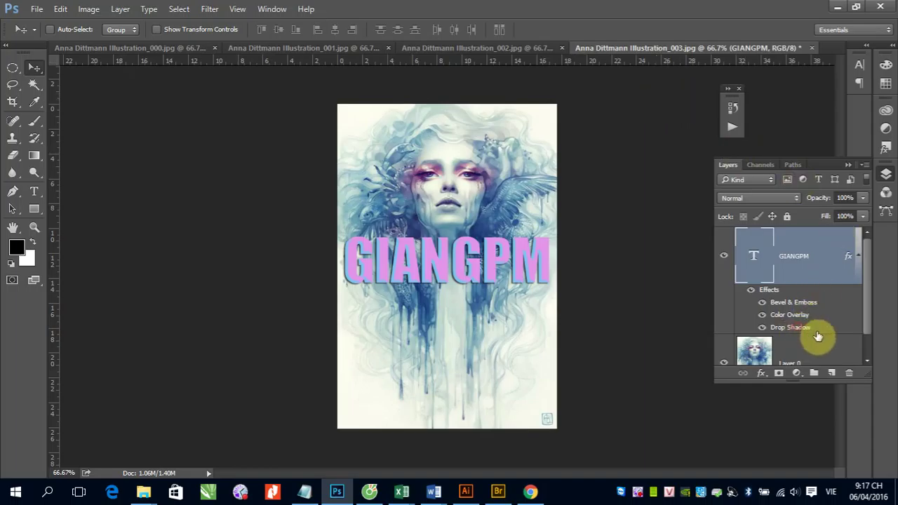
Delete the Drop Shadow effect from GIANGPM and reset to the Essentials workspace.
drag(817, 336, 850, 372)
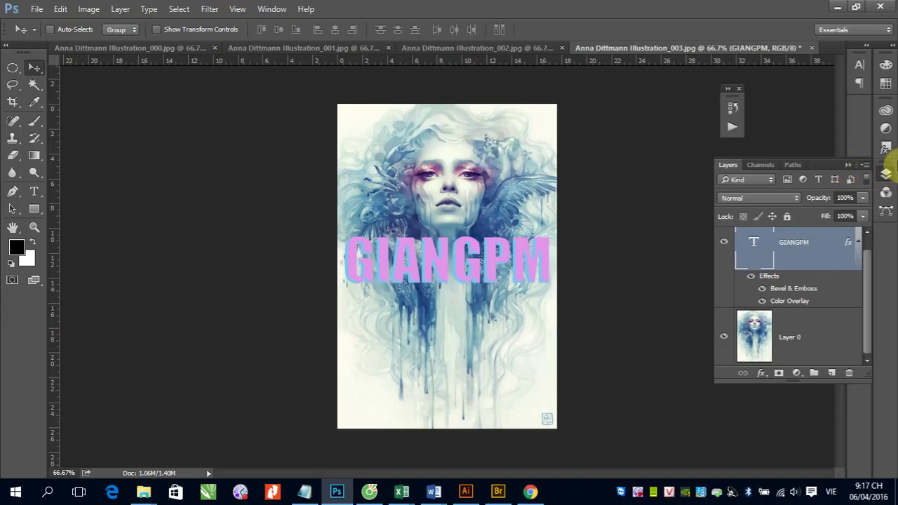
click(890, 30)
click(757, 132)
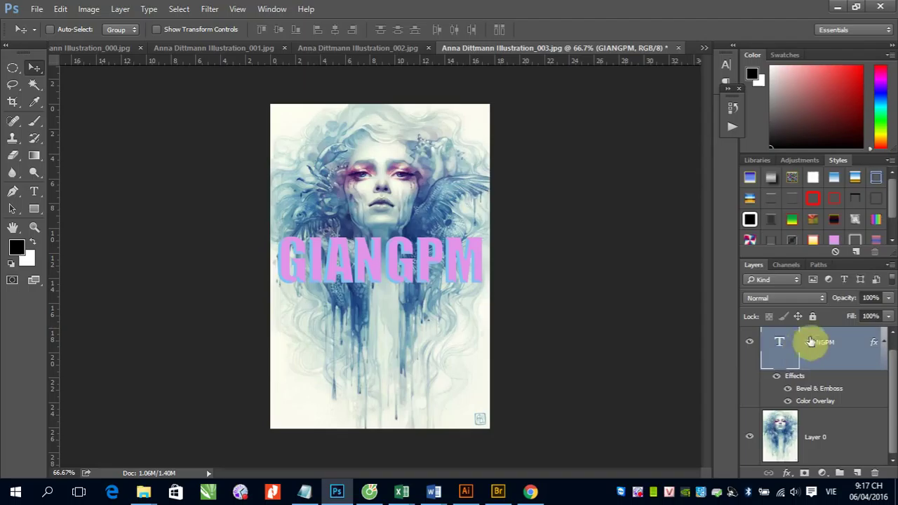
Enlarge the Styles panel and drop the GIANGPM layer onto it to create a style.
drag(890, 260, 885, 338)
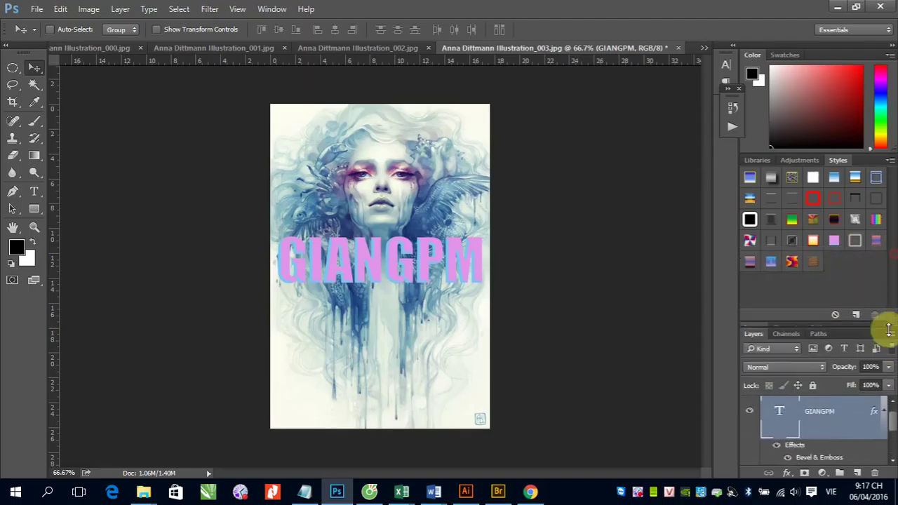
right_click(424, 274)
click(435, 277)
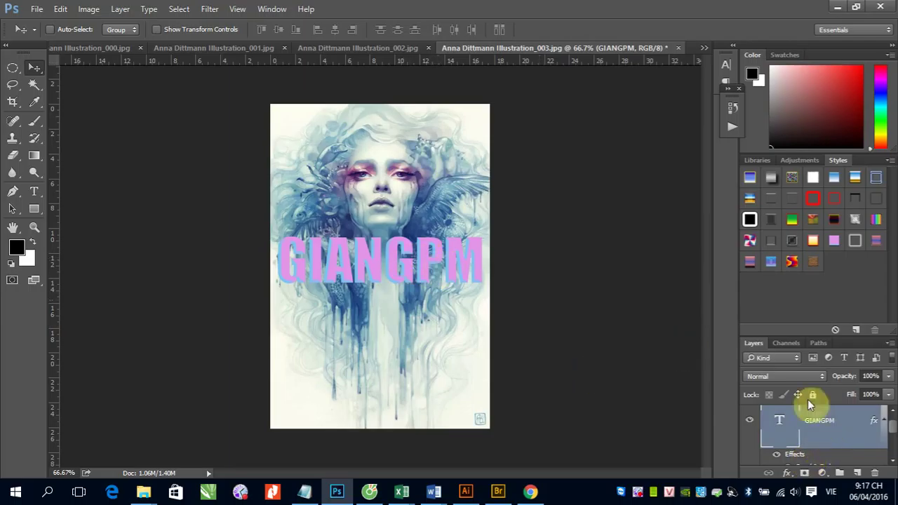
drag(840, 436, 844, 283)
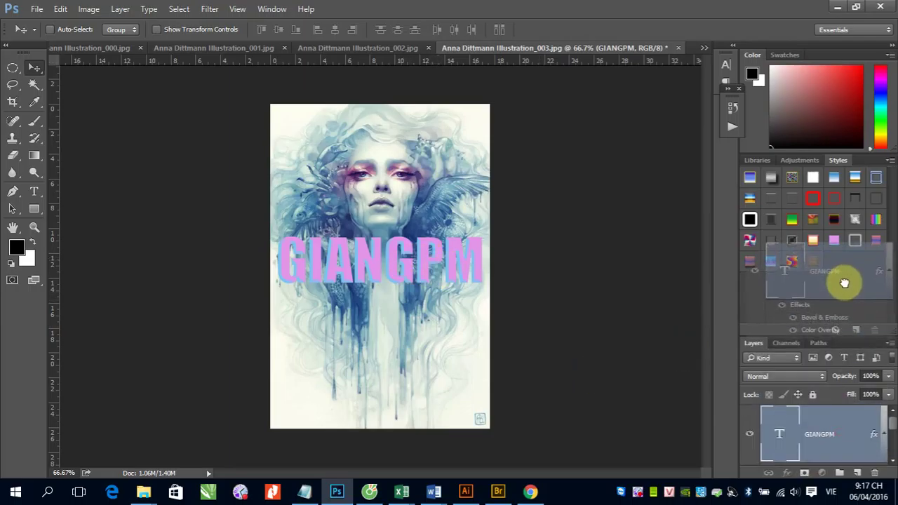
drag(844, 283, 845, 284)
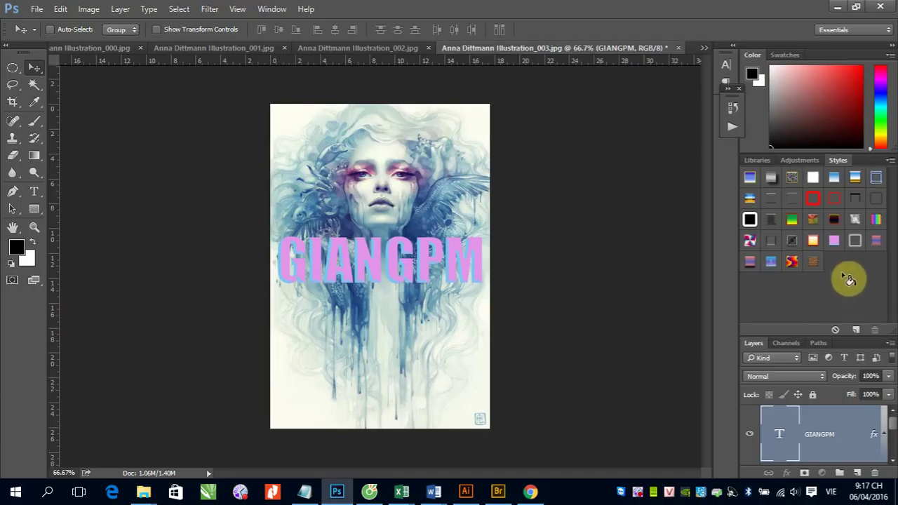
Save the GIANGPM look as a new preset named 'Style 1' and show the Styles presets.
click(845, 276)
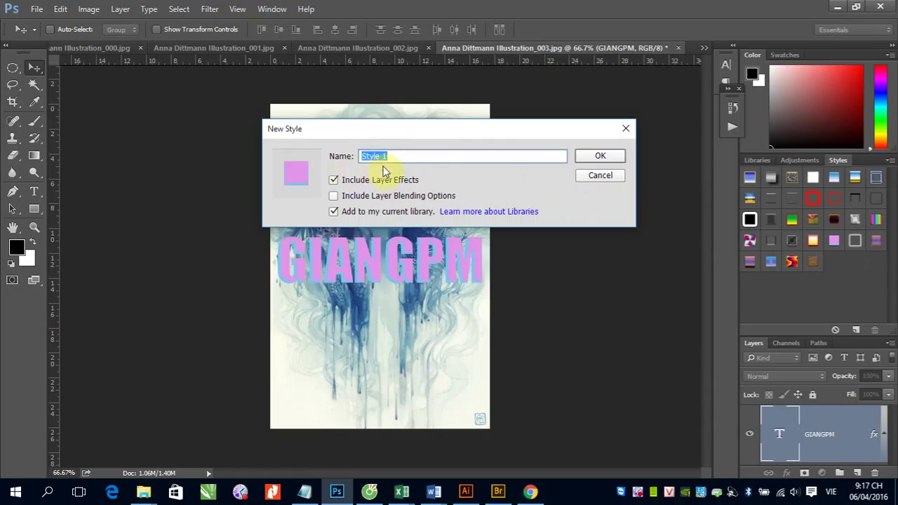
click(597, 159)
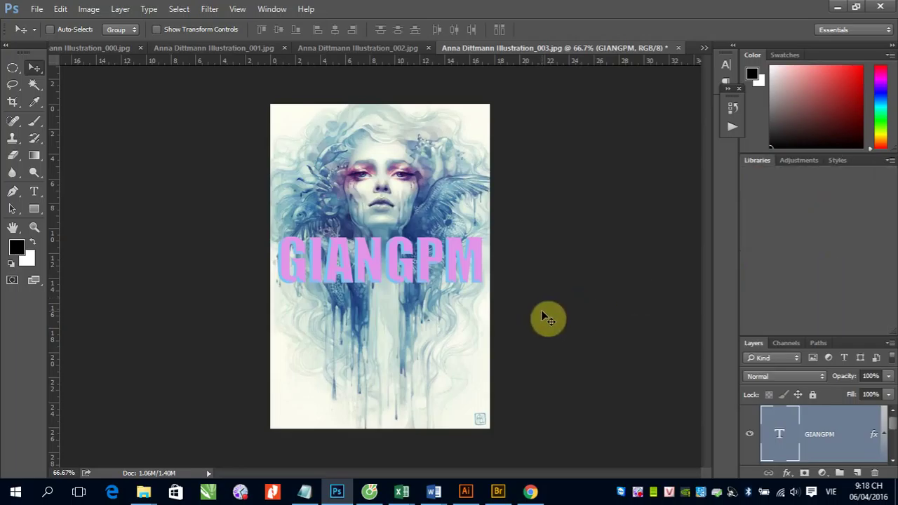
click(839, 161)
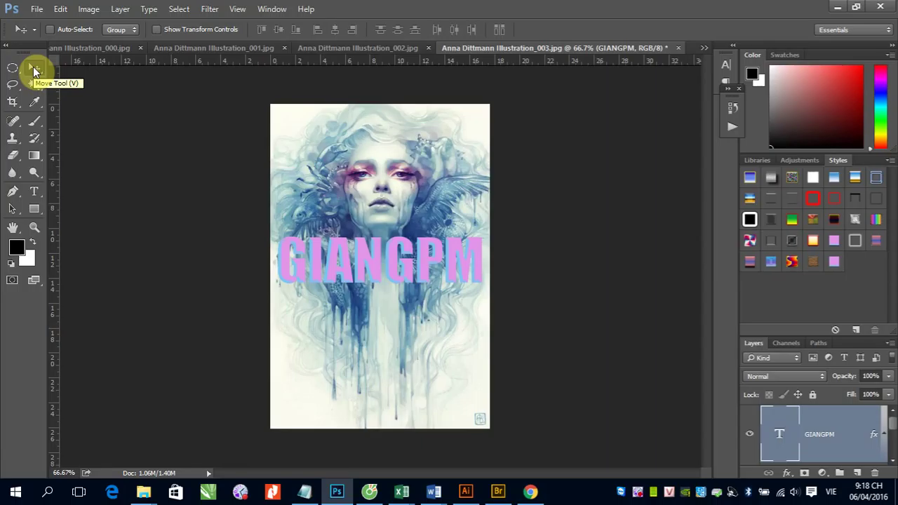
Select the Move tool and bring up the Styles panel's flyout menu.
click(33, 67)
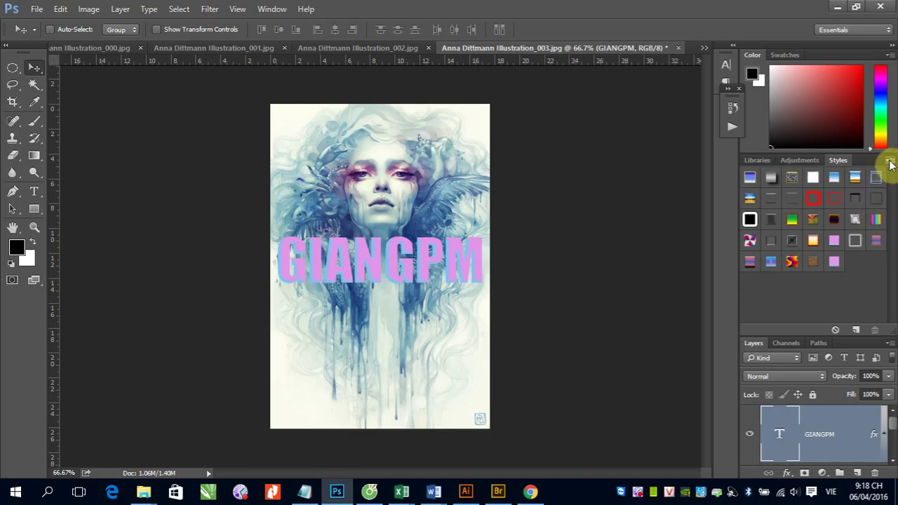
click(890, 162)
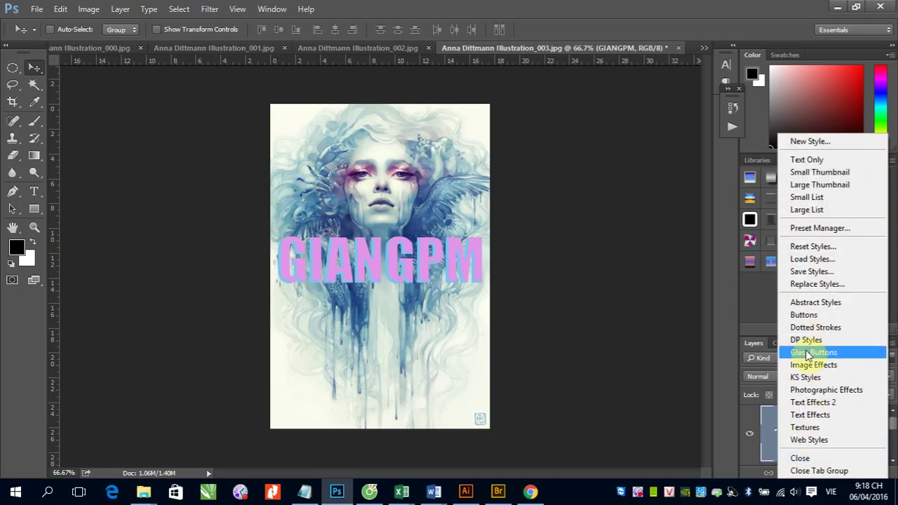